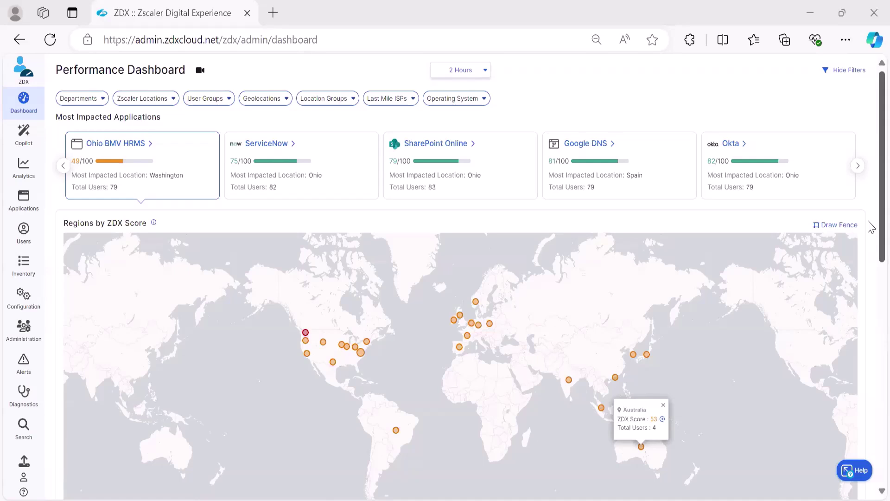
Filter the Users Overview to include only the Box application and apply the filter
left_click(28, 241)
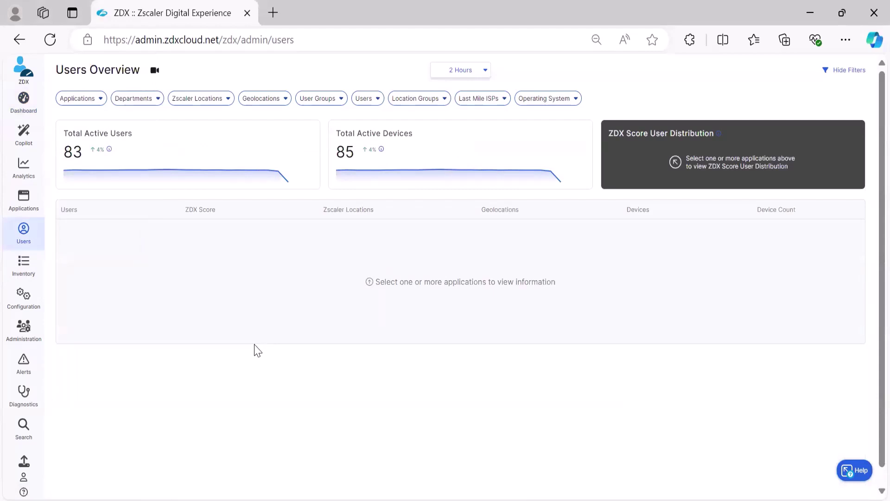
left_click(88, 105)
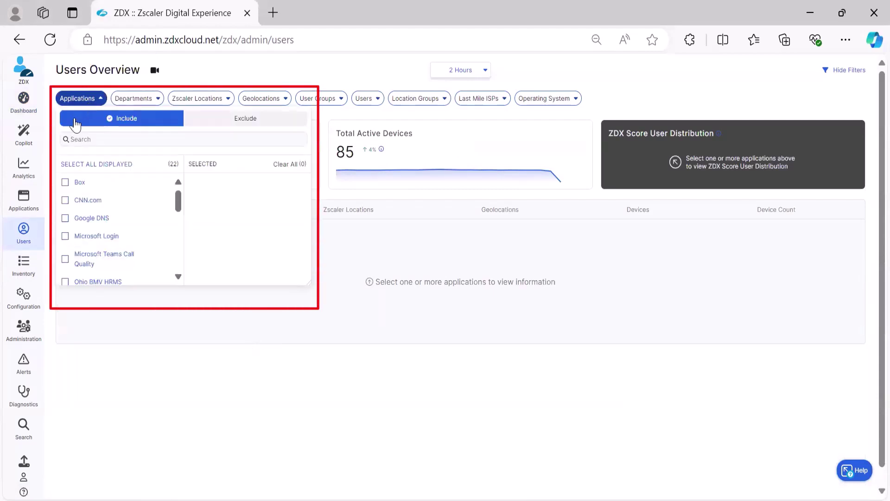
left_click(65, 183)
left_click(65, 201)
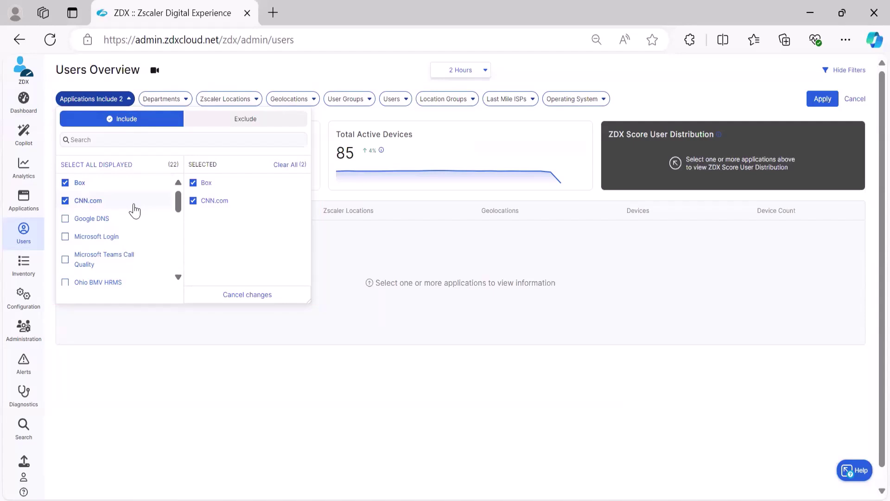
left_click(94, 201)
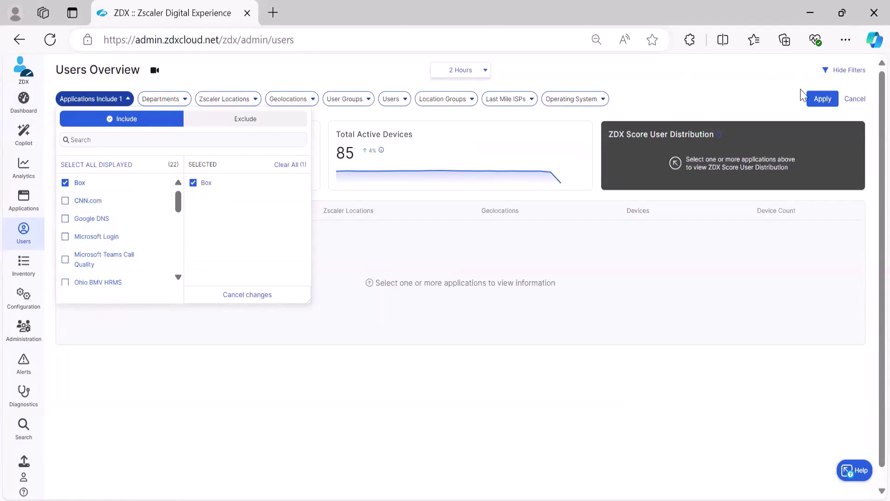
left_click(822, 98)
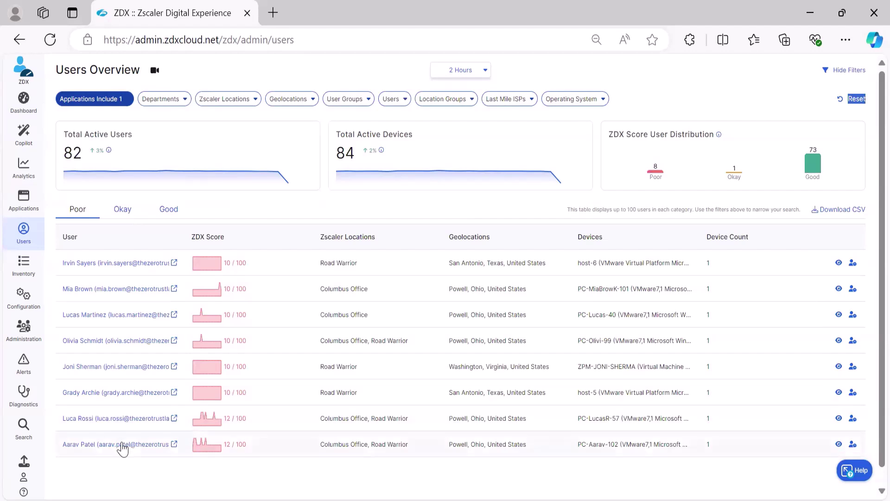
Open the last user listed under Poor and view their device's hardware, network and software information, closing it when done
left_click(121, 444)
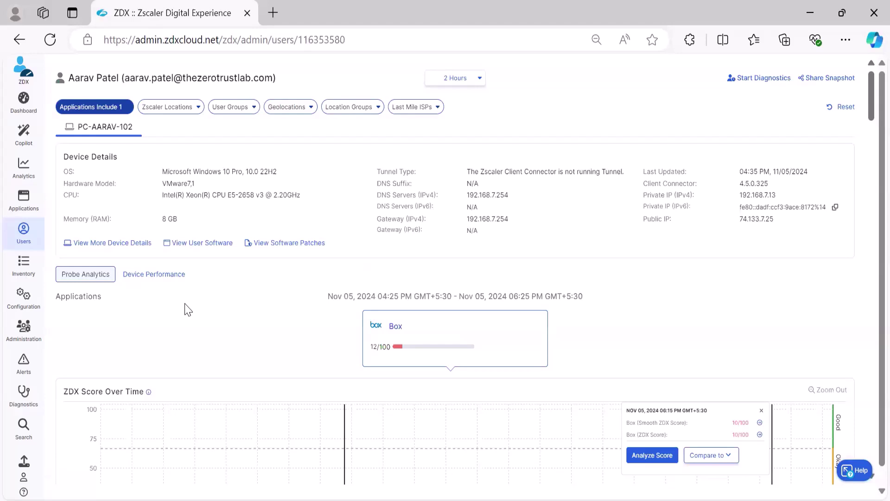
left_click(127, 243)
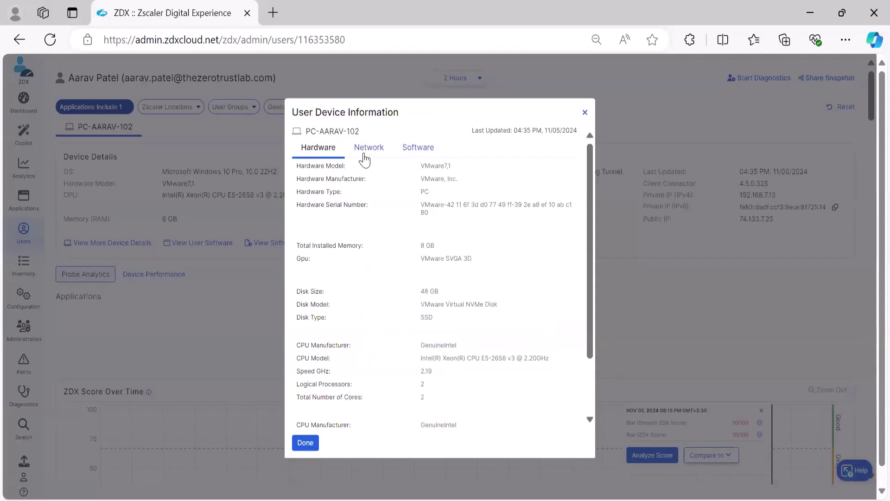
left_click(366, 153)
left_click(413, 147)
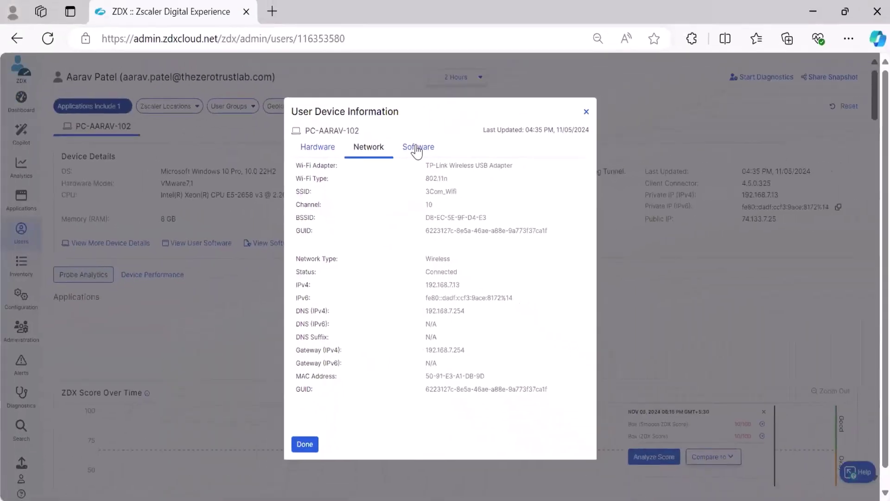
left_click(468, 58)
left_click(304, 444)
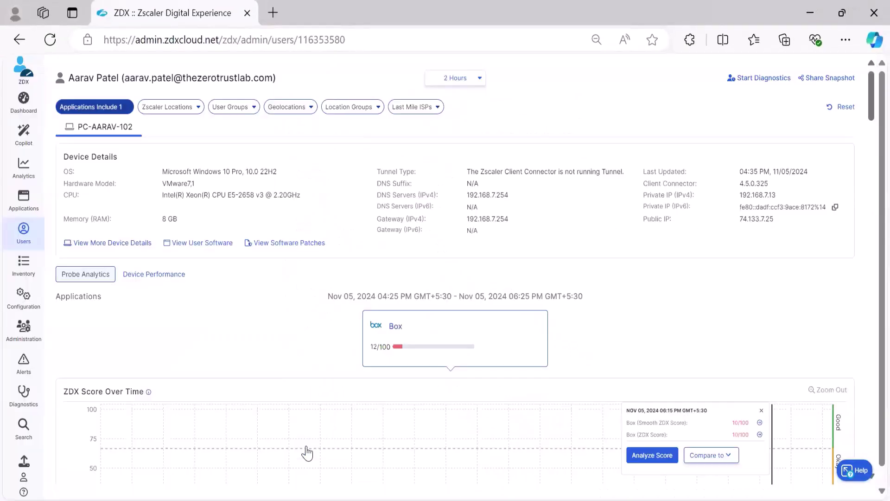
View the user's software inventory and software patch inventory, returning to the user's details page after each
left_click(212, 246)
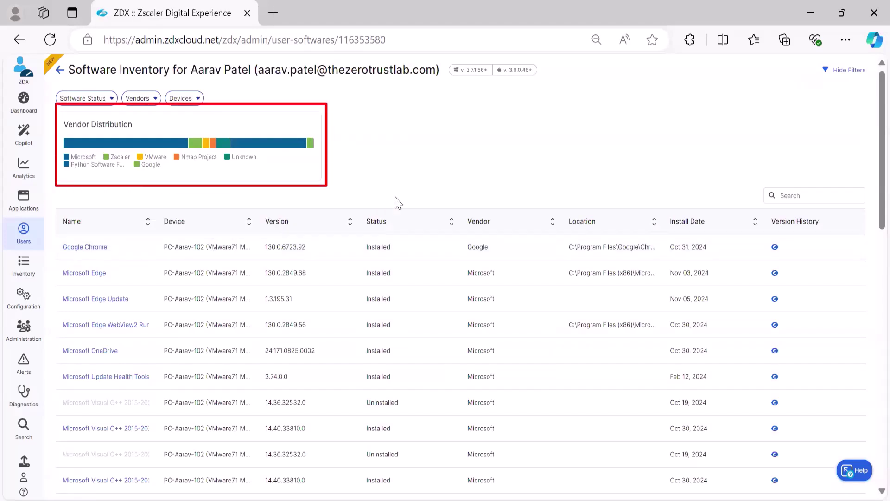
key("alt+Left")
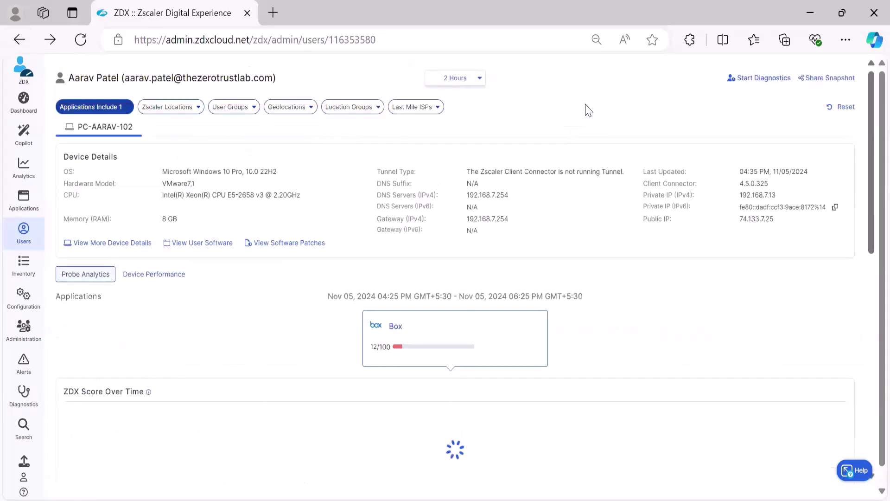
left_click(291, 243)
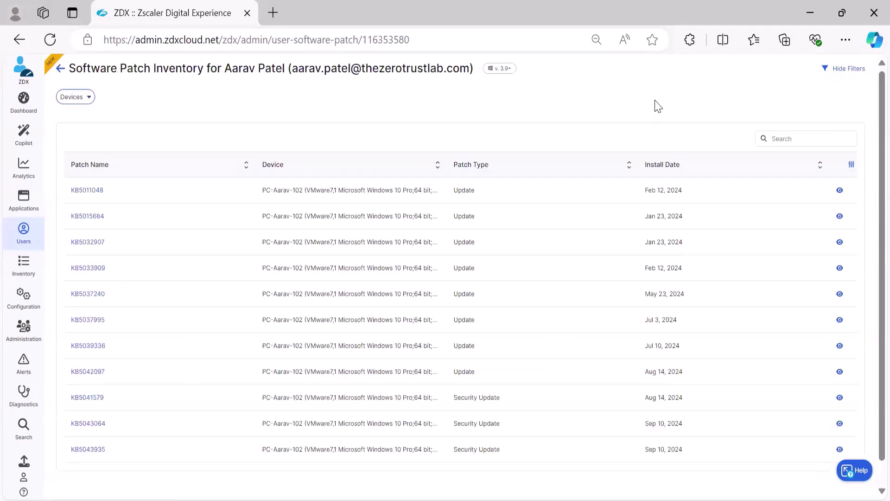
left_click(19, 40)
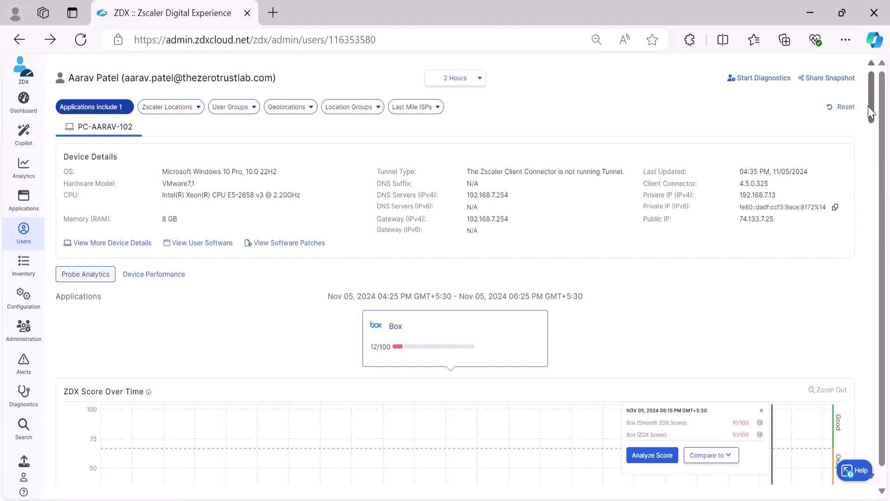
Dismiss the data point details on the ZDX Score Over Time chart and review the probe metrics through to Cloud Path
scroll(871, 118, "down", 1)
scroll(868, 139, "down", 1)
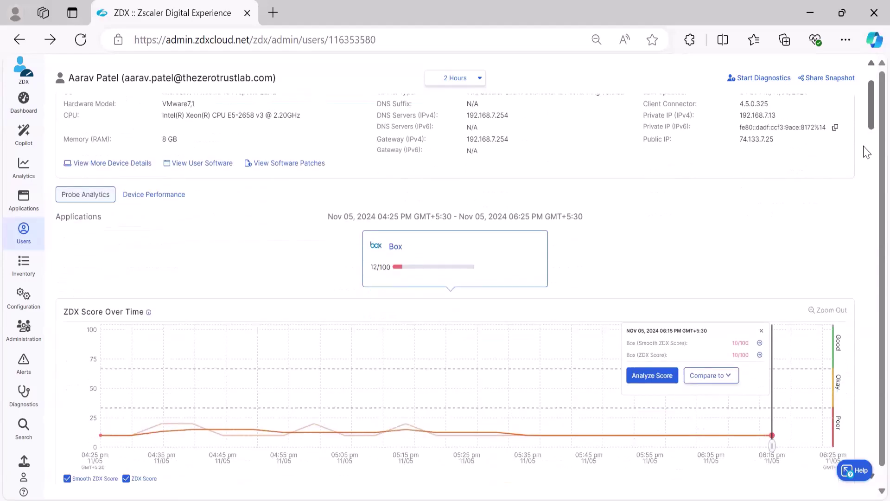
left_click(762, 331)
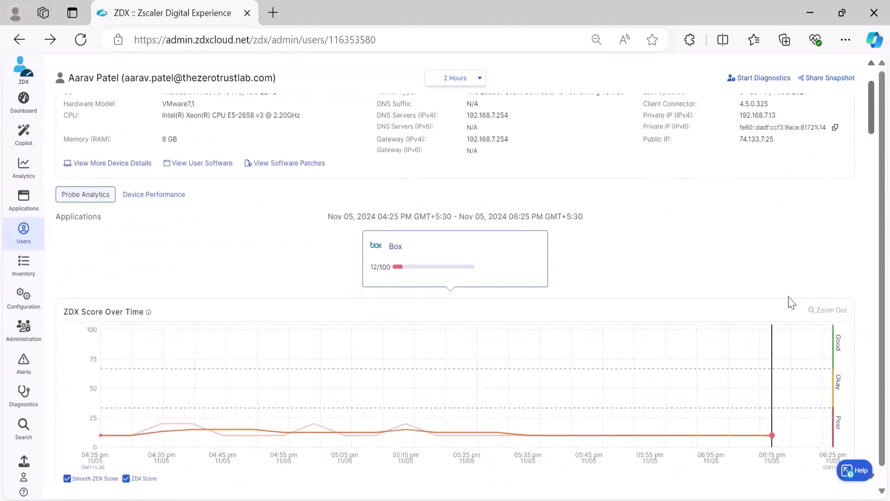
scroll(868, 139, "down", 1)
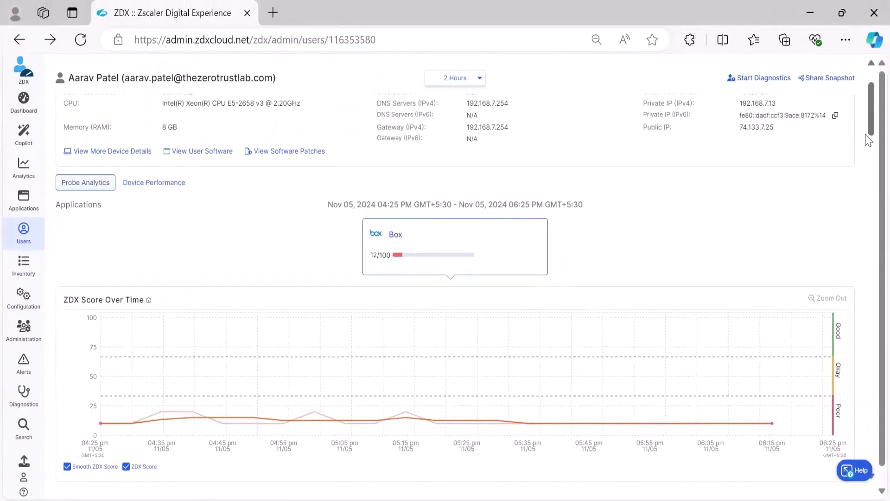
scroll(869, 163, "down", 10)
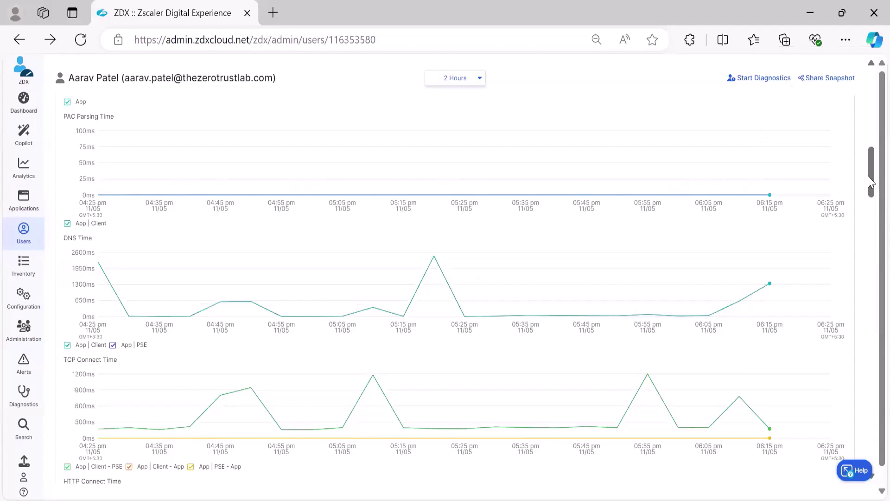
left_click_drag(870, 182, 871, 247)
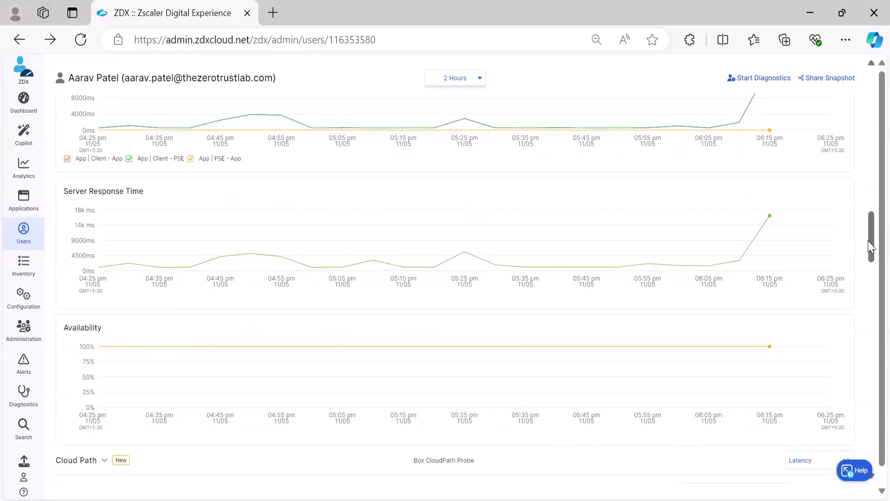
left_click_drag(870, 247, 871, 289)
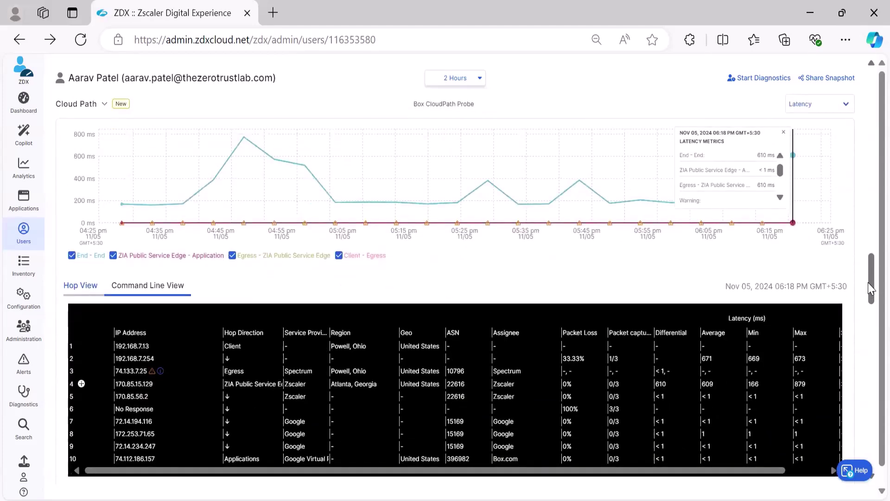
Select the 05:28 PM point on the Cloud Path latency chart and show its path in Hop View
left_click(488, 182)
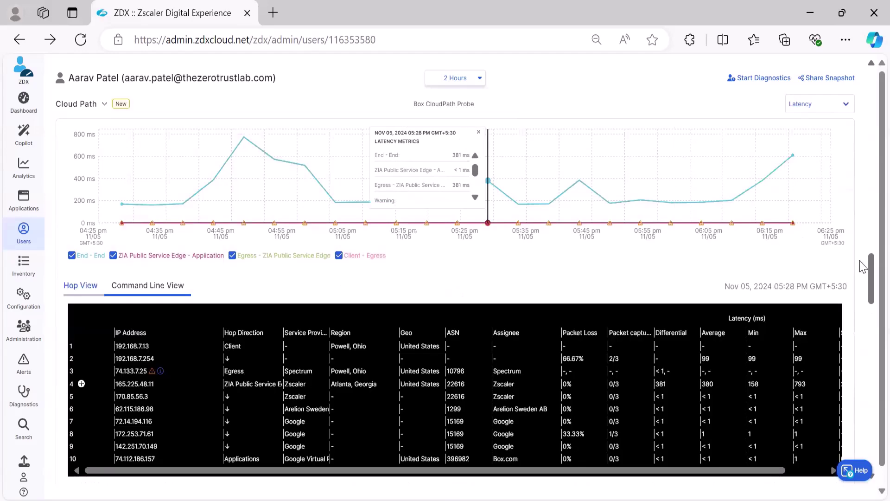
scroll(91, 258, "down", 1)
left_click(90, 254)
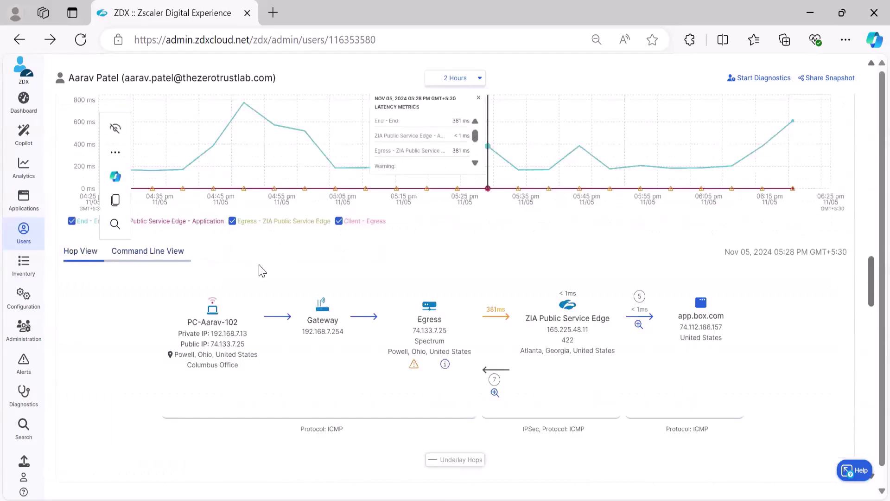
Expand the underlay hops between Egress and ZIA Public Service Edge, collapse them, and show the path in Command Line View
left_click_drag(871, 287, 871, 294)
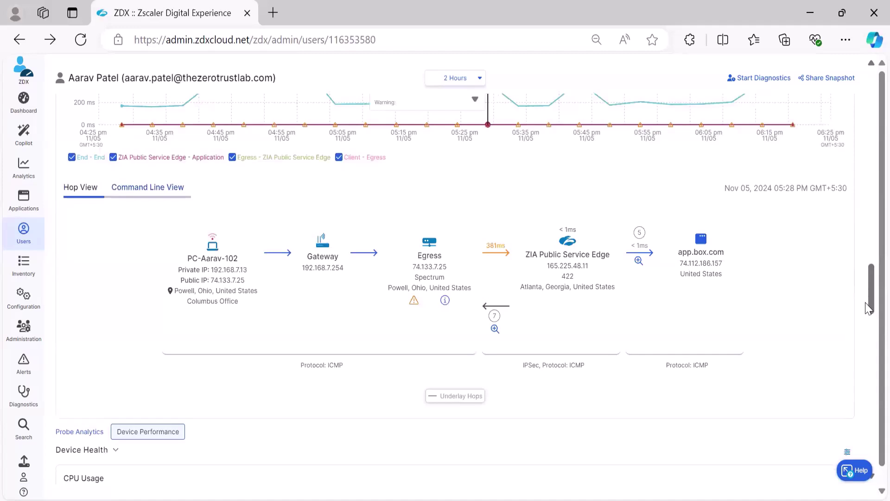
left_click(495, 329)
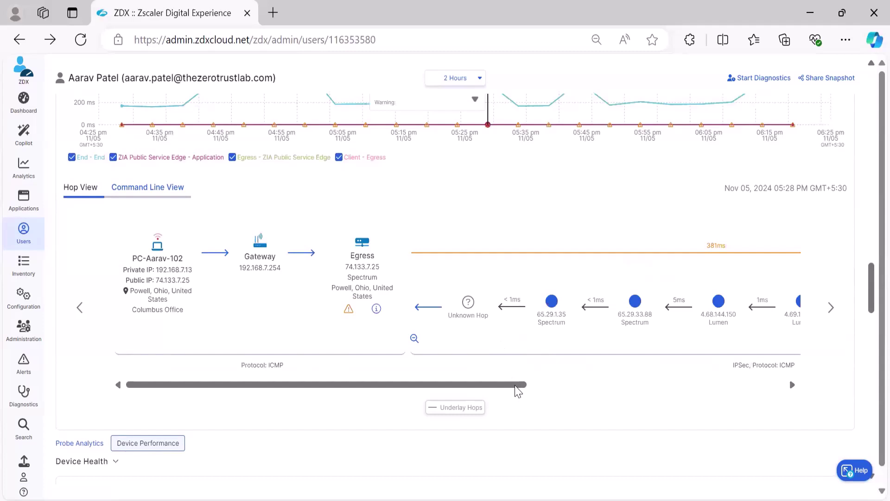
mouse_move(517, 391)
left_mouse_down()
mouse_move(802, 396)
mouse_move(725, 388)
mouse_move(585, 397)
mouse_move(509, 388)
left_mouse_up()
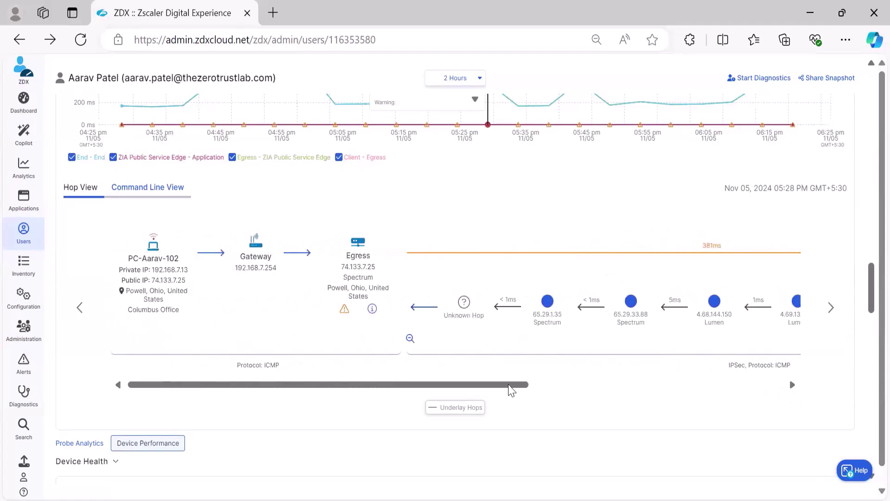
left_click(414, 338)
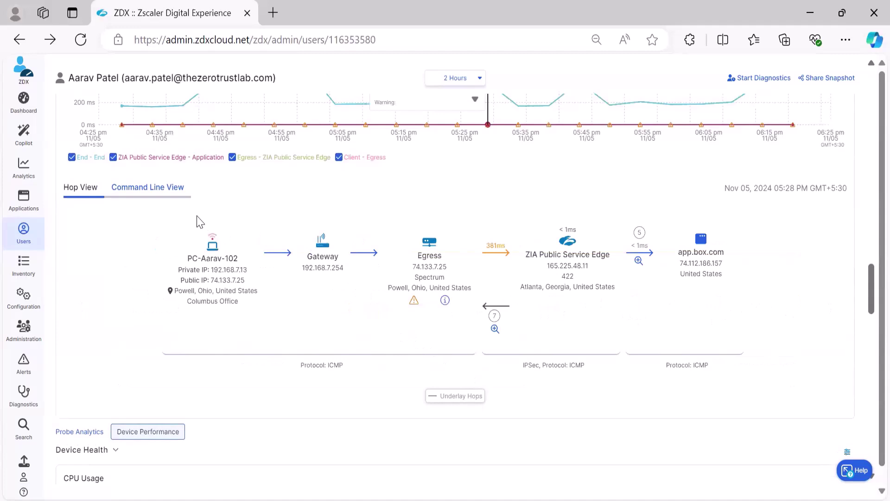
left_click(171, 190)
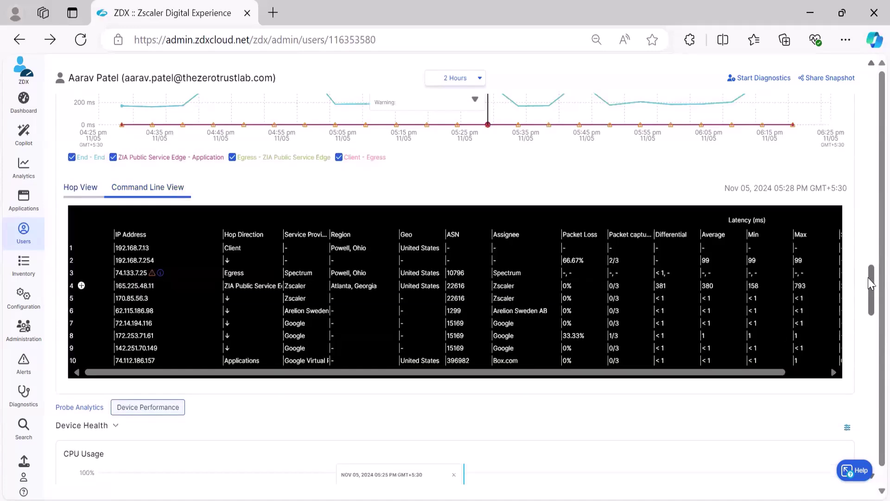
Review the Device Health charts through to User Device Events, and return to the device details at the start of the page
left_click_drag(871, 296, 869, 315)
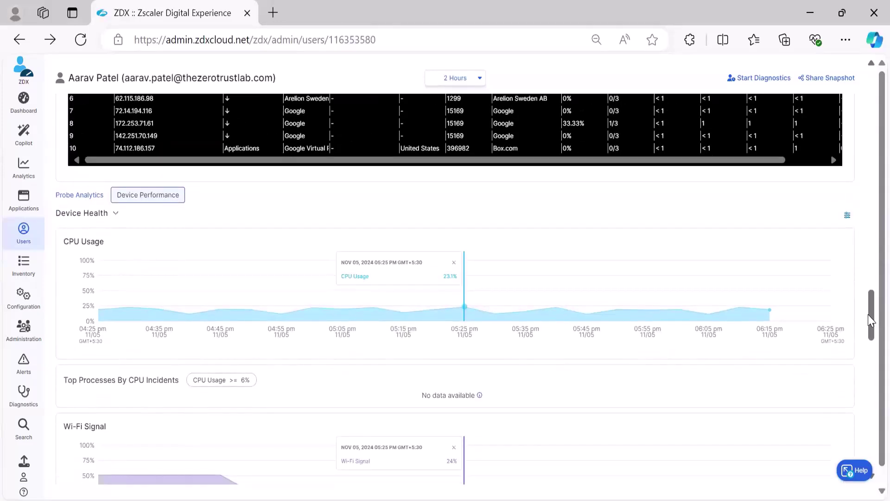
left_click_drag(868, 314, 870, 460)
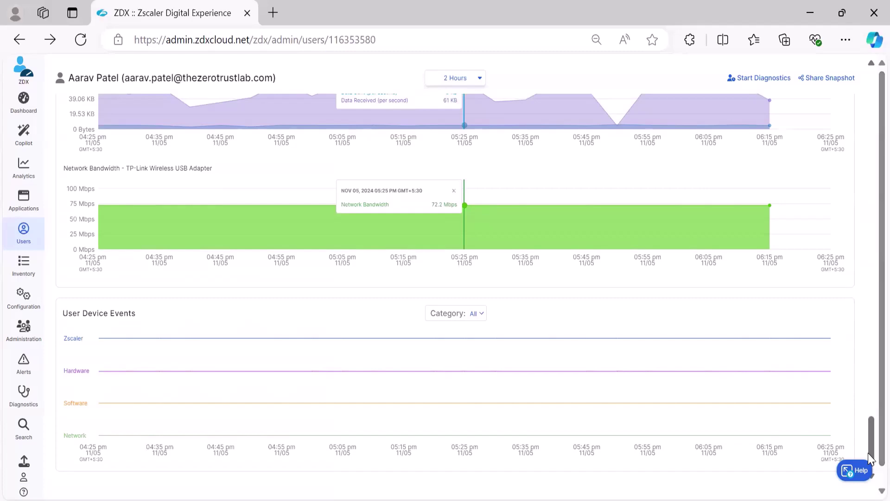
left_click_drag(870, 460, 871, 104)
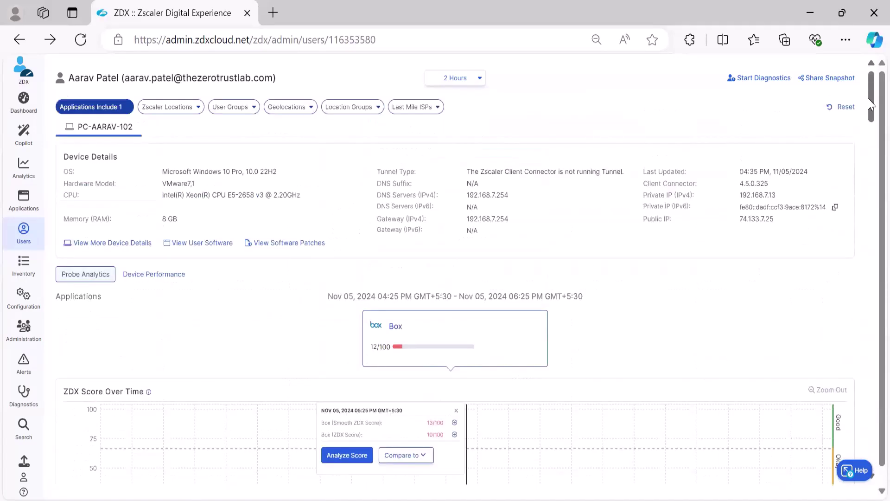